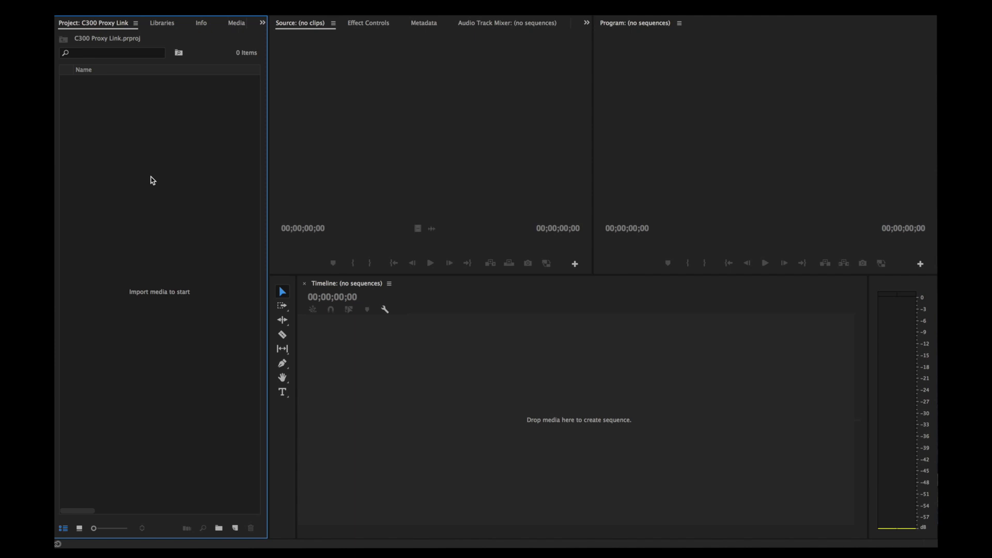
Dock the Media Browser alongside the Source monitor and show the contents of Drive 01
key("shift+8")
left_click(62, 23)
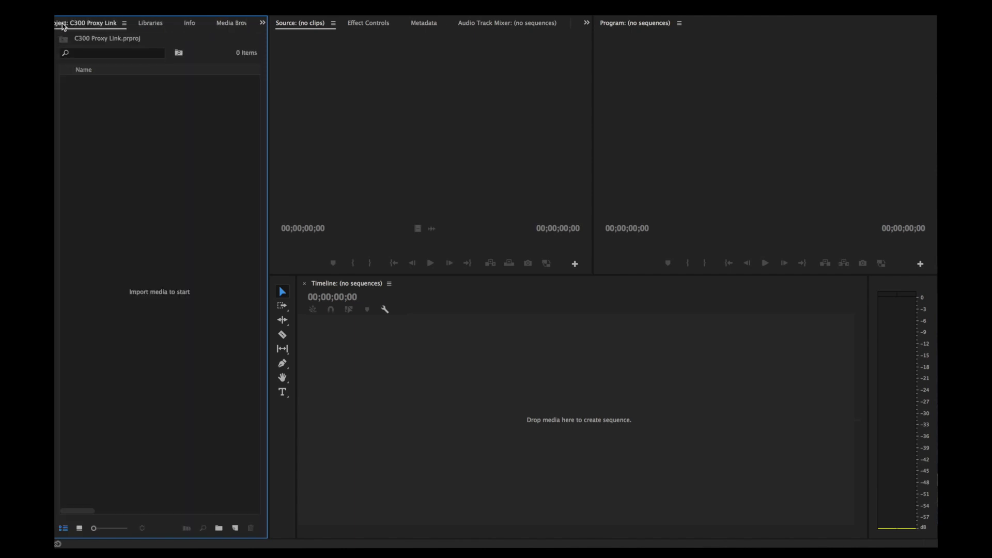
left_click(231, 23)
scroll(230, 23, "down", 3)
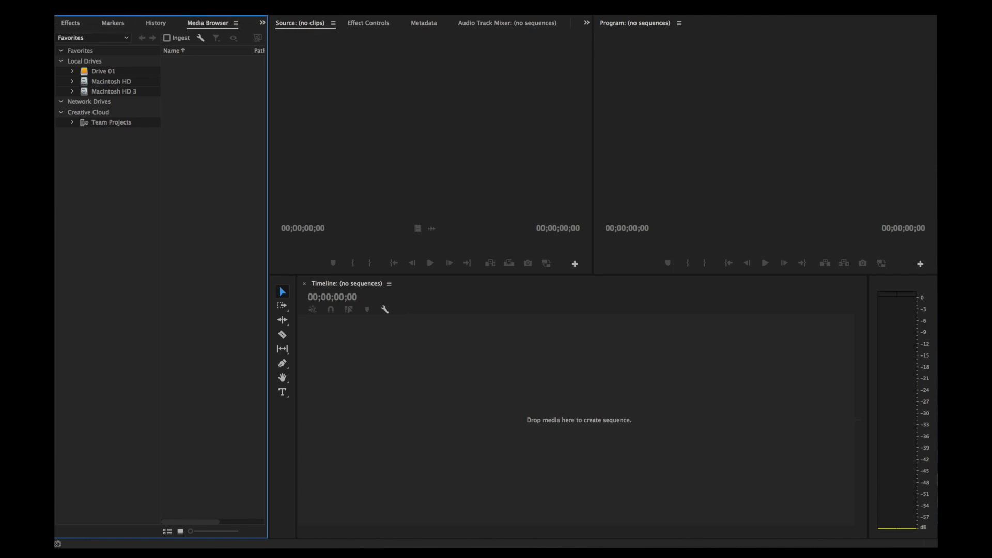
left_click_drag(206, 23, 329, 24)
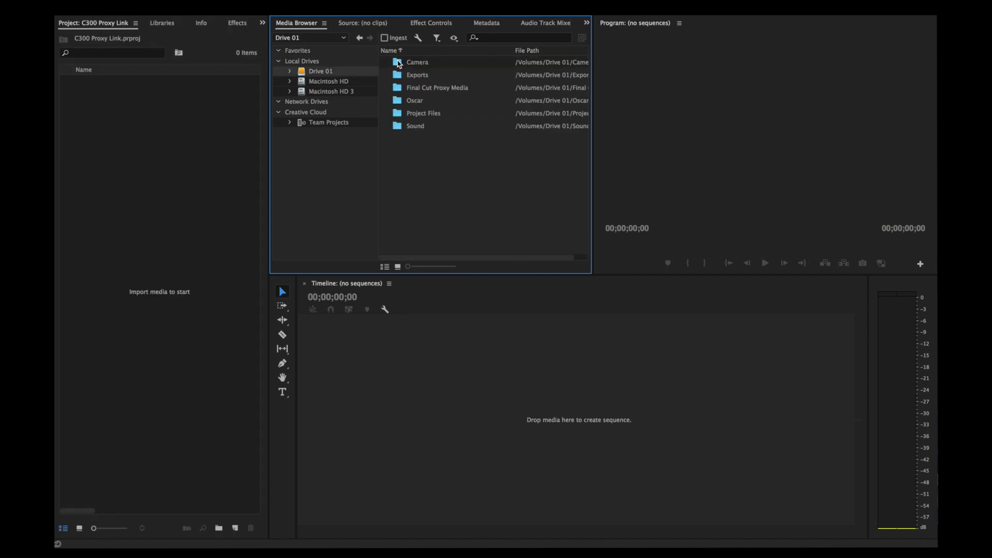
Browse to the A Cam proxy clips in Camera/A Cam/Proxy/CONTENTS/CLIPS001 on Drive 01
double_click(398, 63)
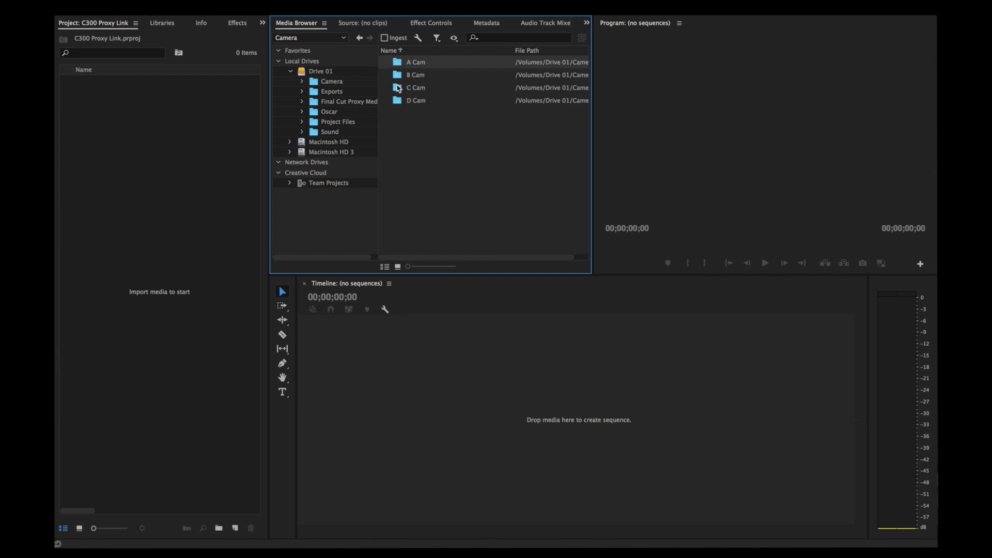
double_click(397, 62)
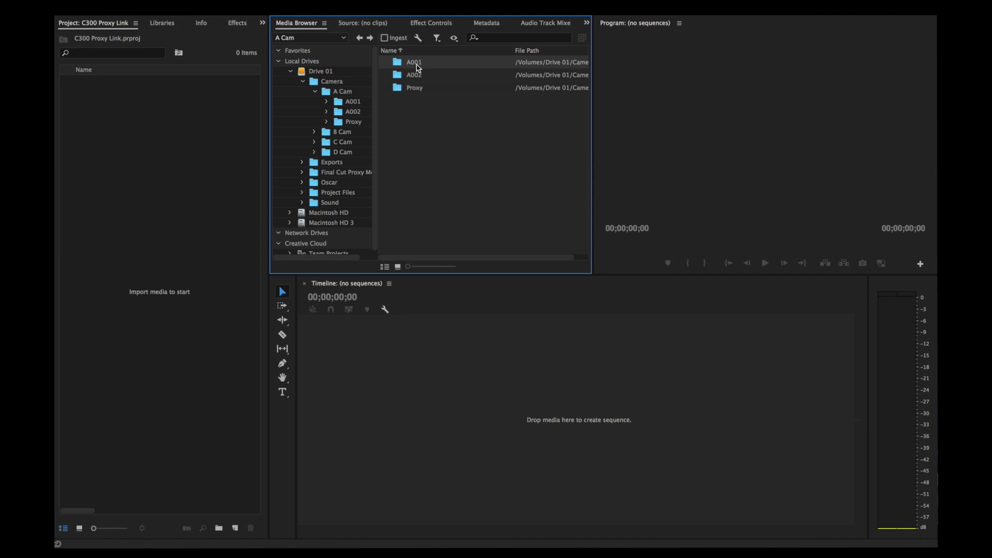
double_click(399, 93)
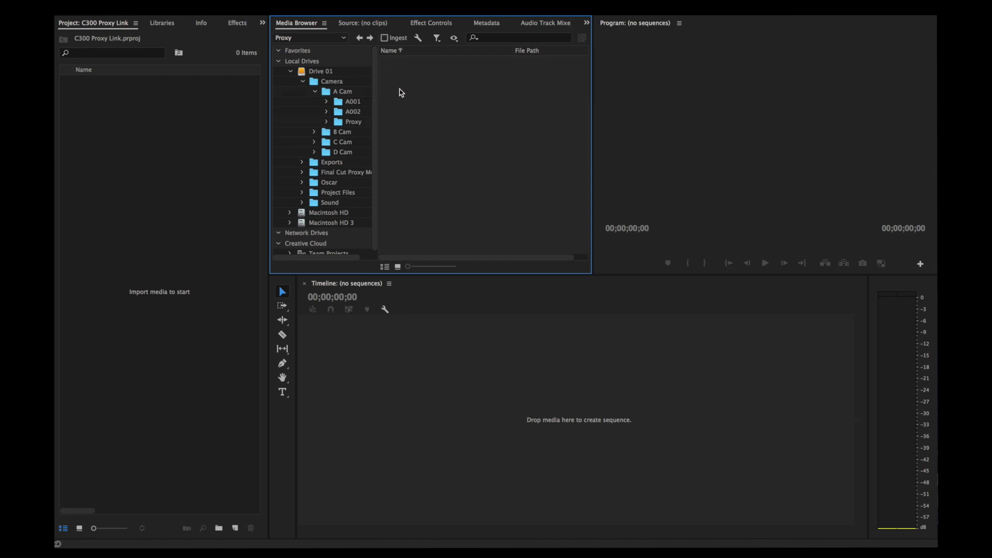
double_click(395, 63)
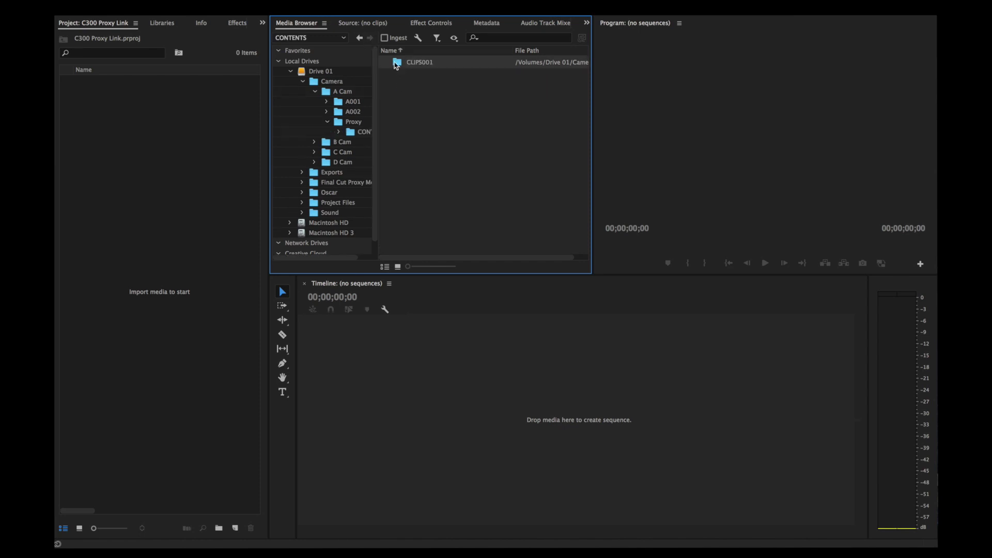
double_click(396, 62)
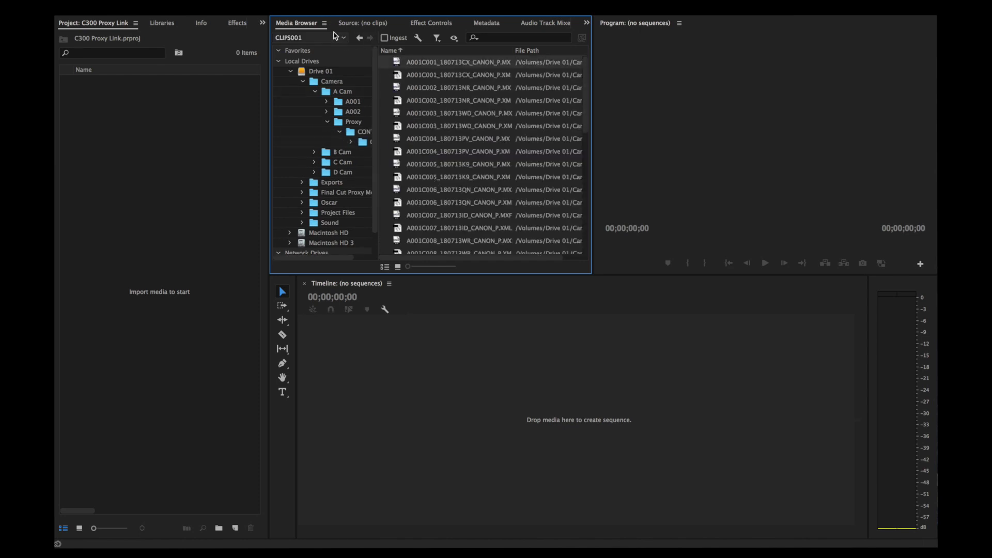
Go back to the Camera folder and review the original clips in A Cam/A001/CONTENTS/CLIPS001
left_click(360, 38)
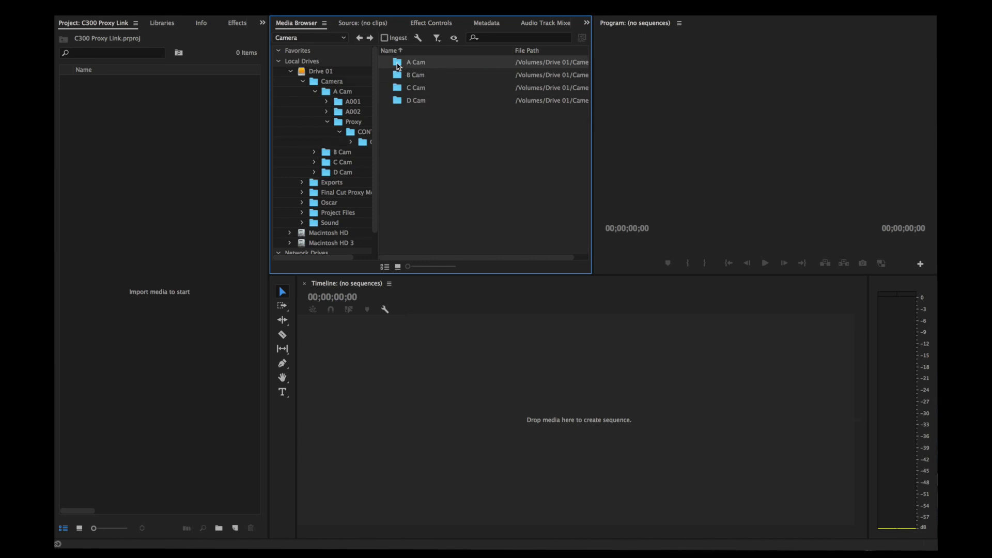
double_click(398, 63)
double_click(397, 64)
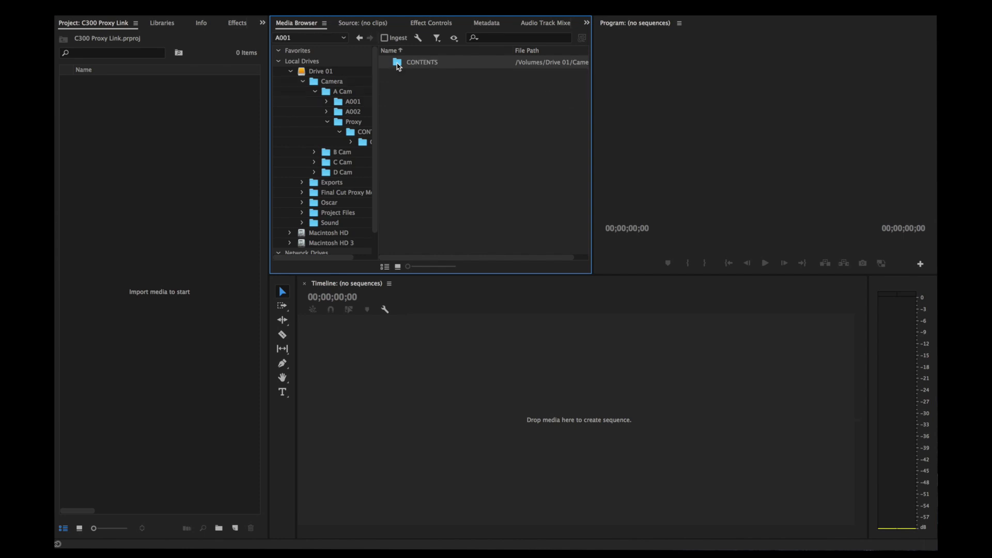
double_click(397, 64)
double_click(398, 63)
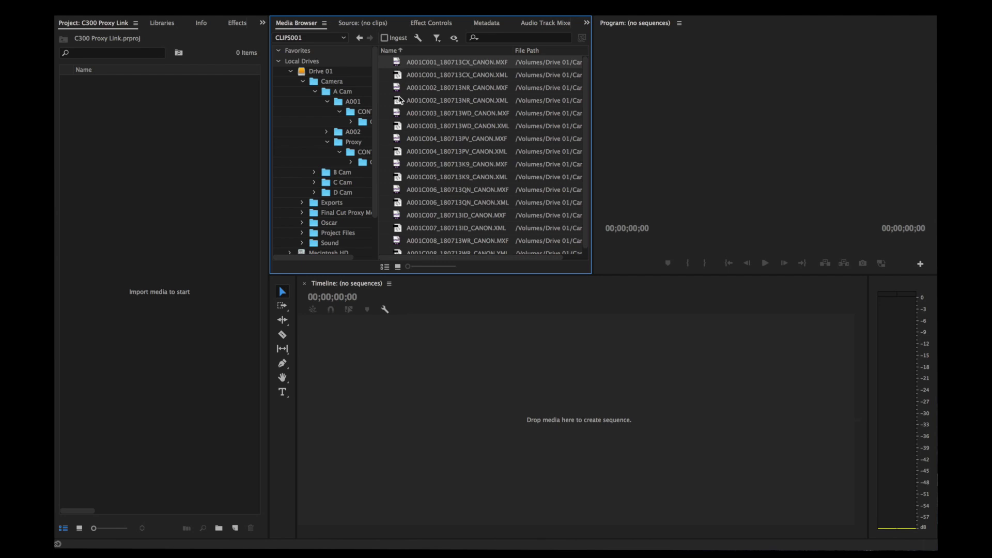
scroll(398, 99, "down", 1)
scroll(398, 99, "up", 1)
scroll(399, 98, "down", 1)
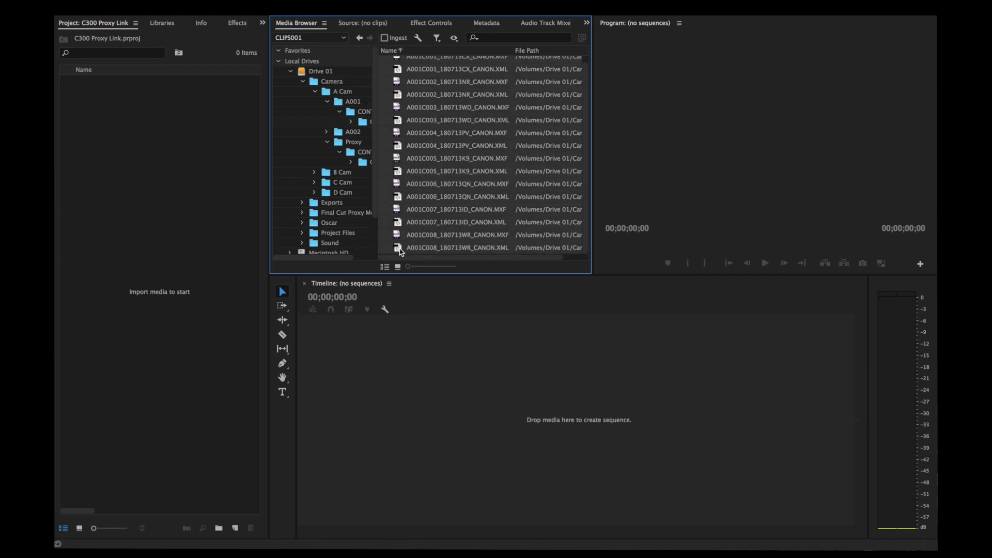
scroll(399, 106, "up", 1)
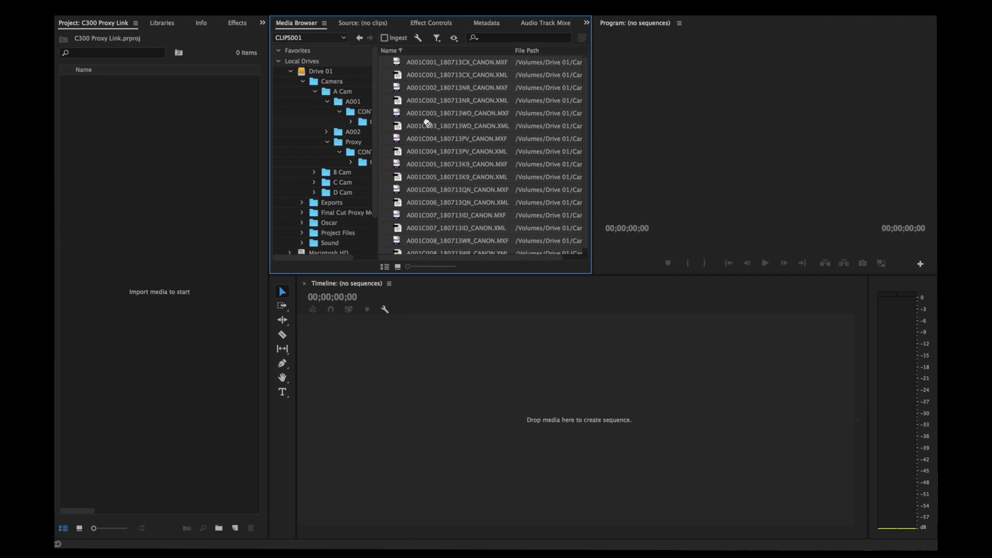
Import the CLIPS001 folder from A001's CONTENTS folder into the project and expand its bin
left_click(359, 38)
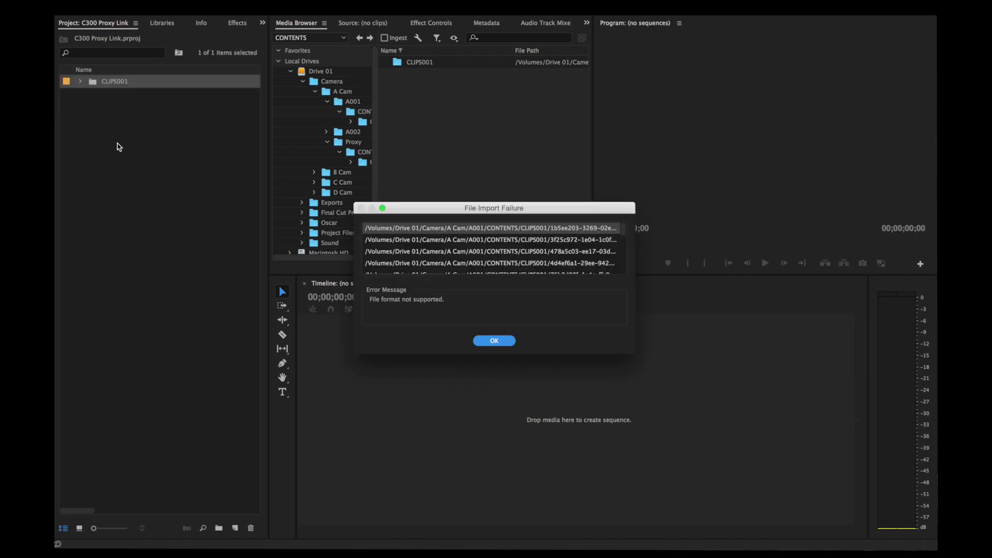
left_click(494, 341)
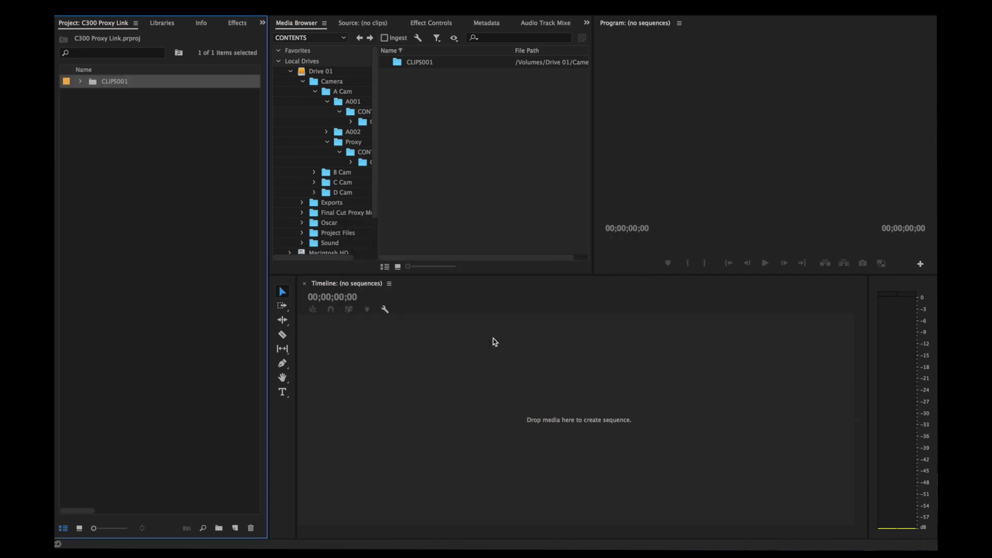
left_click(81, 82)
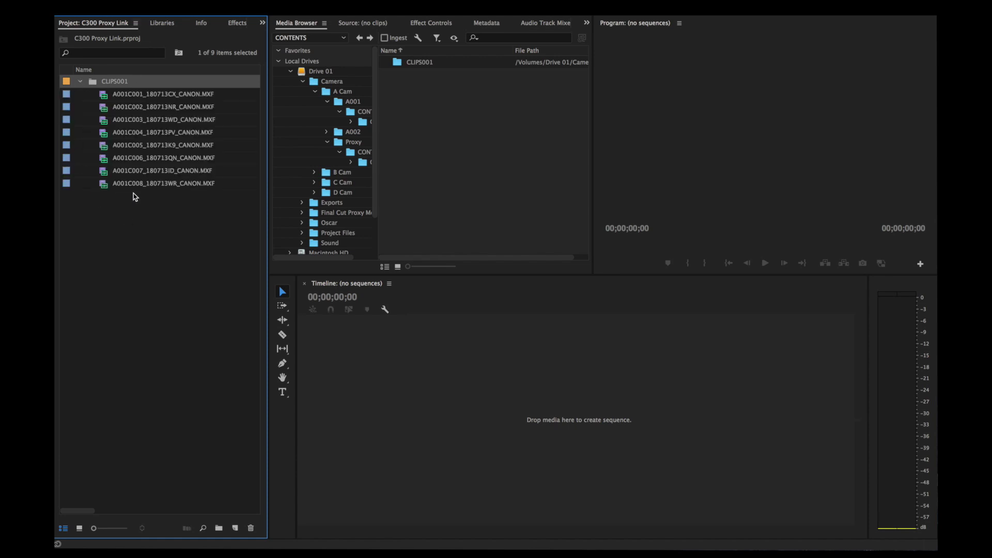
Rename the imported CLIPS001 bin as A001
left_click(111, 81)
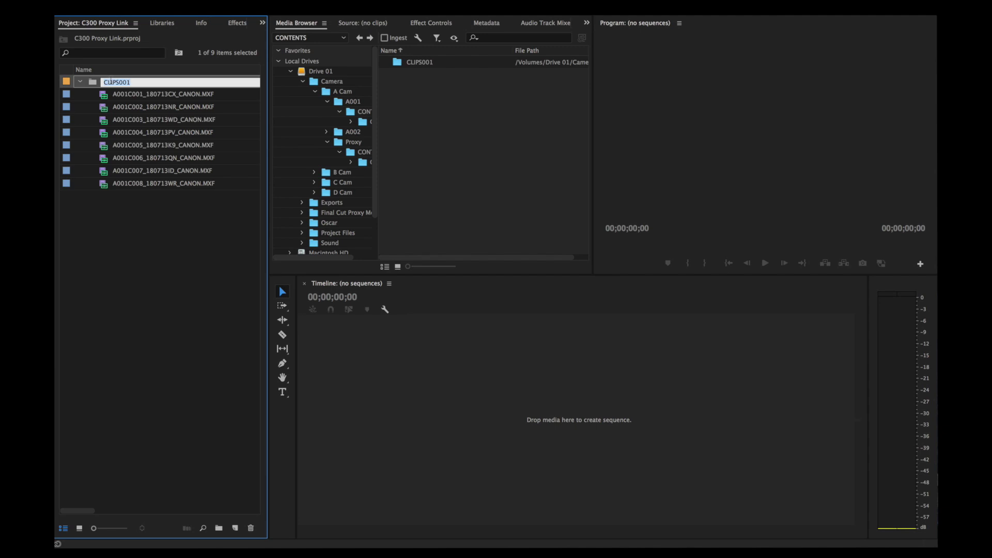
type("A")
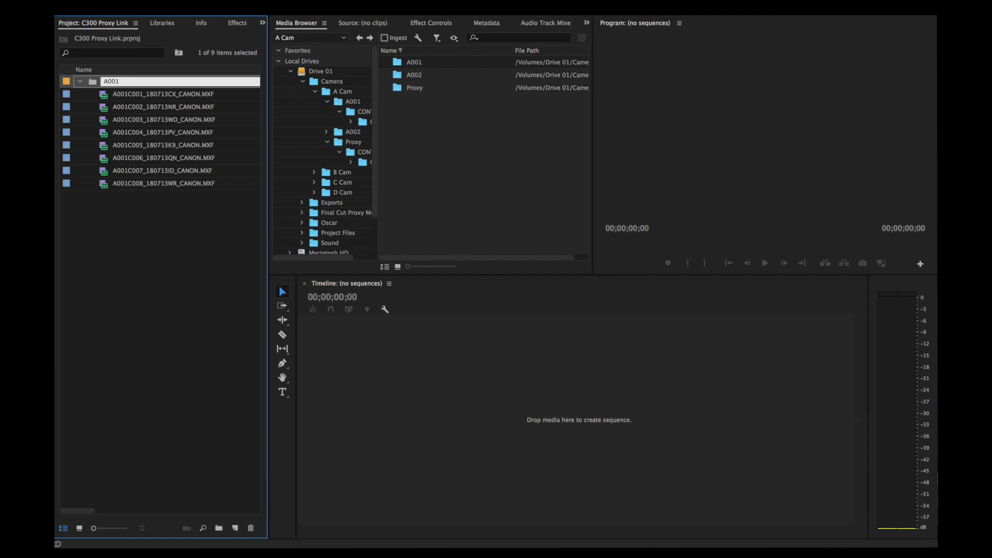
type("001")
key("Tab")
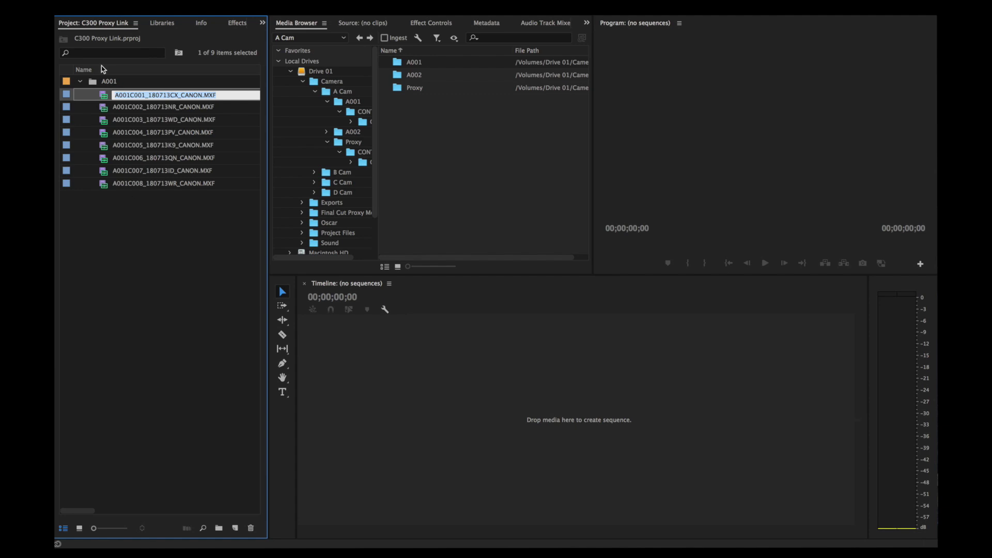
Preview clip A001C001_180713CX_CANON.MXF in the Source monitor by scrubbing and playing it, and toggle proxies off
double_click(103, 95)
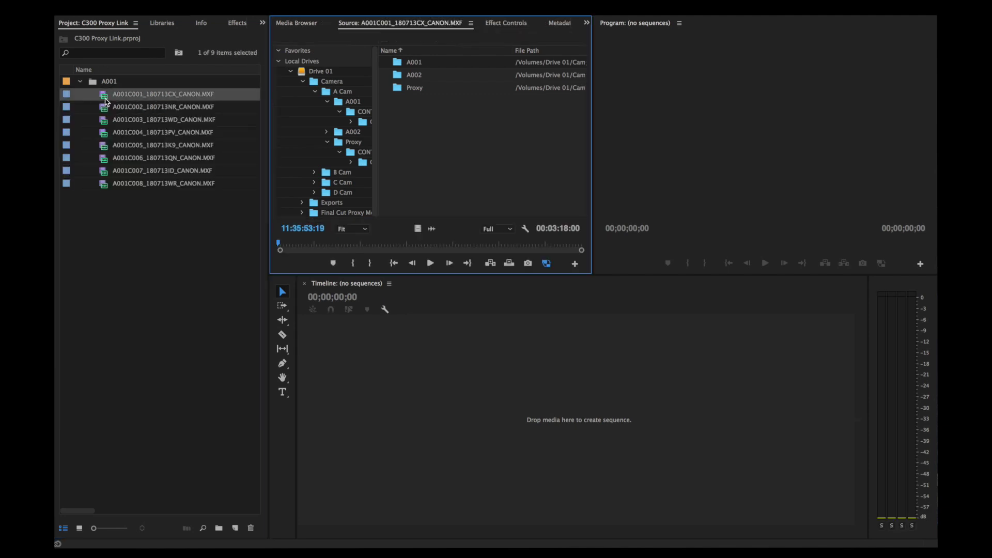
left_click(332, 244)
left_click_drag(332, 244, 386, 244)
key("space")
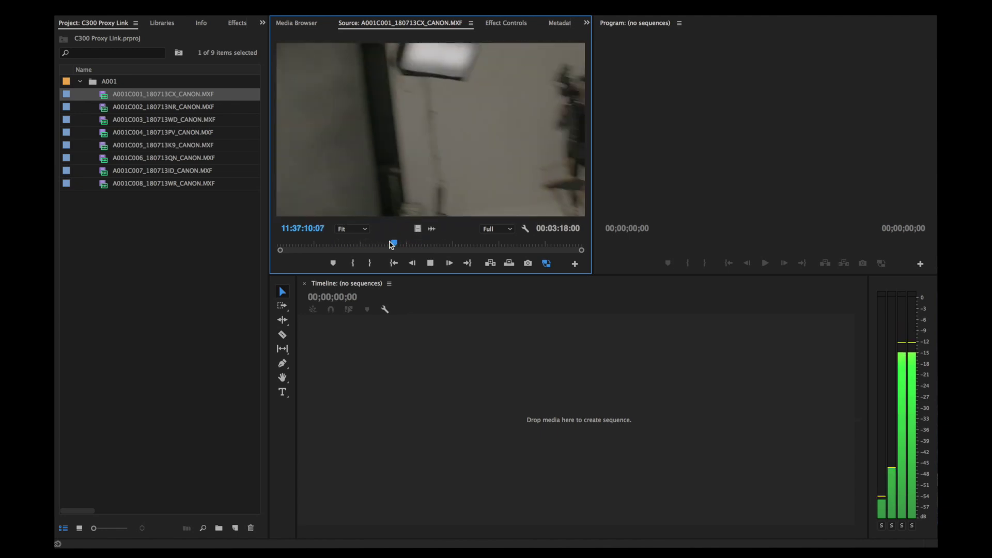
key("space")
left_click_drag(391, 244, 408, 244)
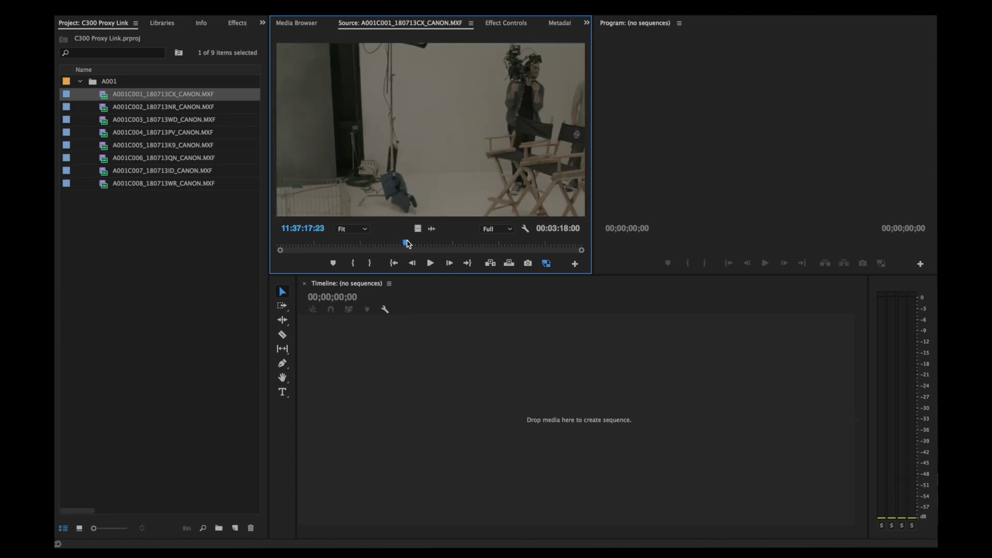
left_click(546, 263)
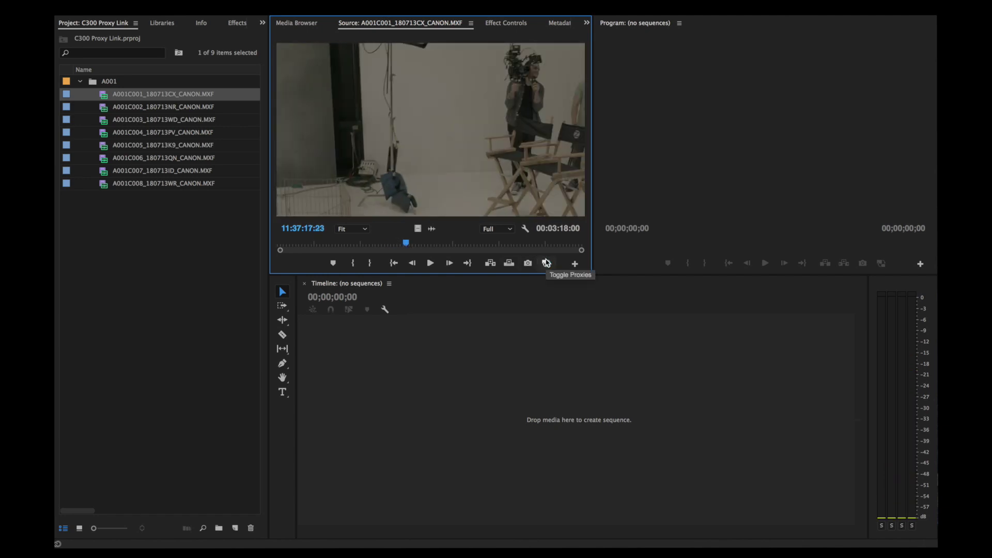
Select all eight clips in the A001 bin and open the Attach Proxies dialog for them
left_click(105, 187, "shift")
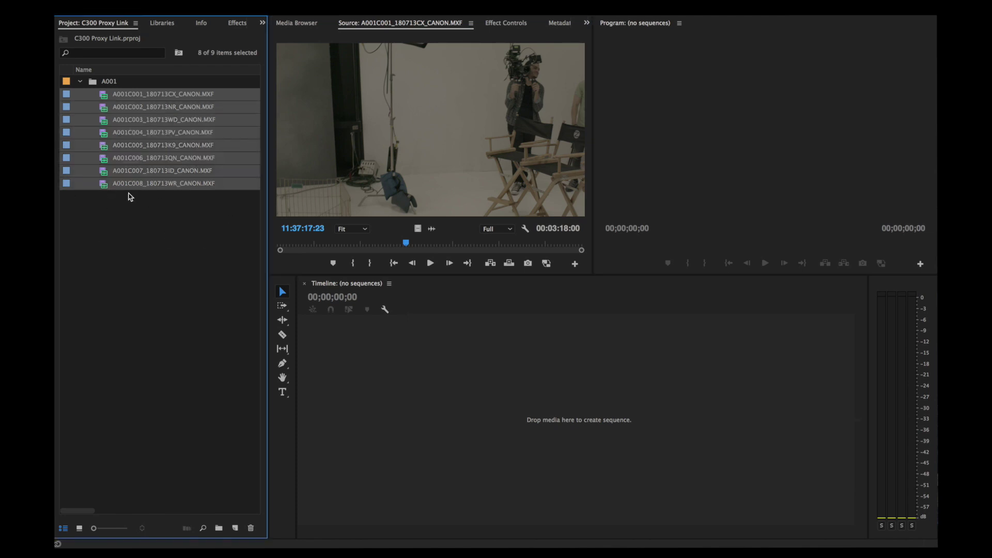
mouse_move(104, 188)
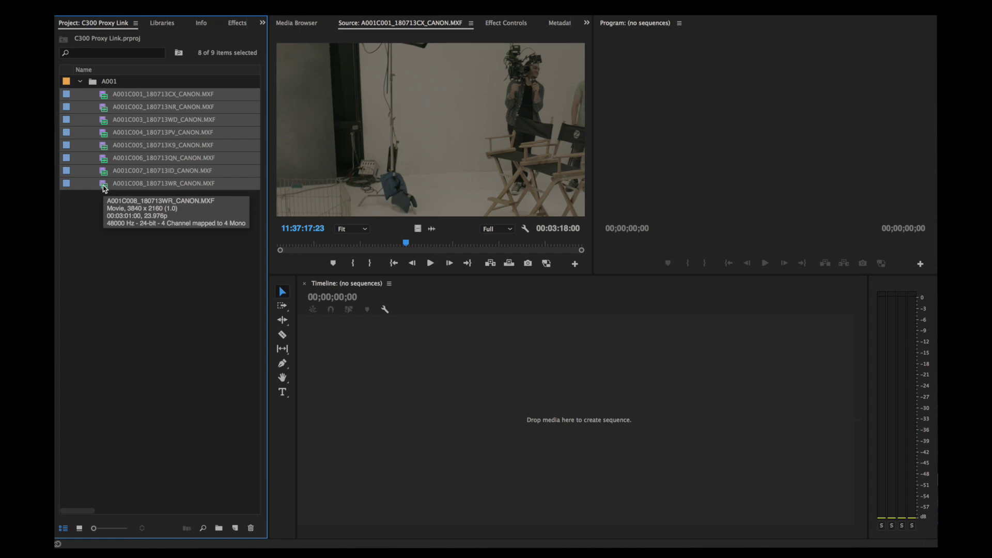
right_click(104, 187)
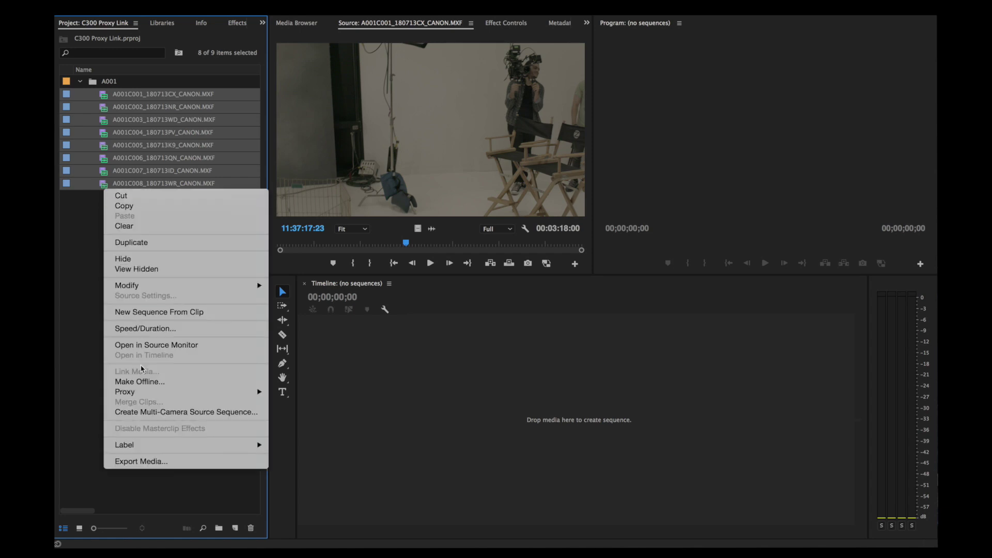
mouse_move(146, 395)
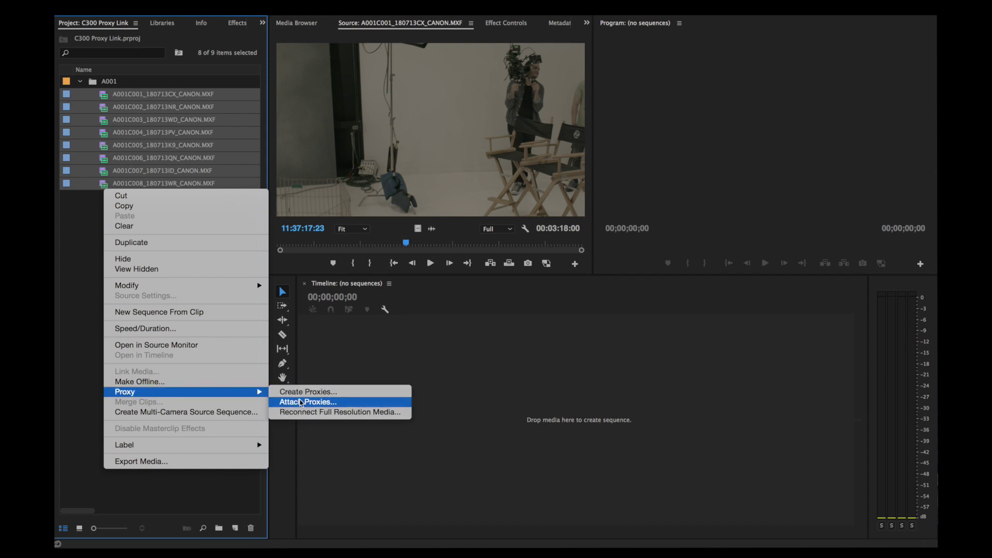
left_click(301, 402)
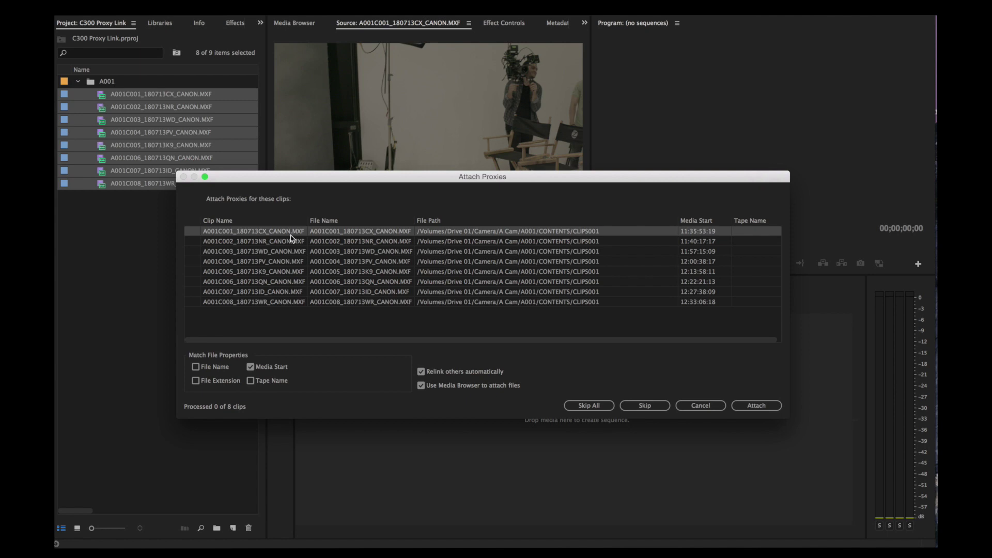
Switch to Finder and inspect the file name of proxy A001C001_180713CX_CANON_P.MXF in Drive 01/Camera/A Cam/Proxy/CONTENTS/CLIPS001, and return to the Attach Proxies dialog
key("super+Tab")
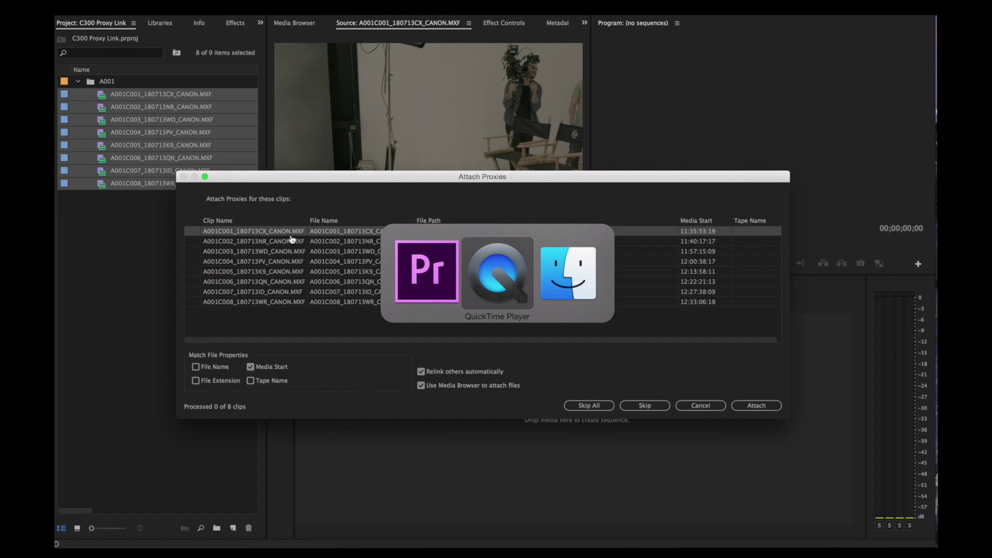
key("super+Tab")
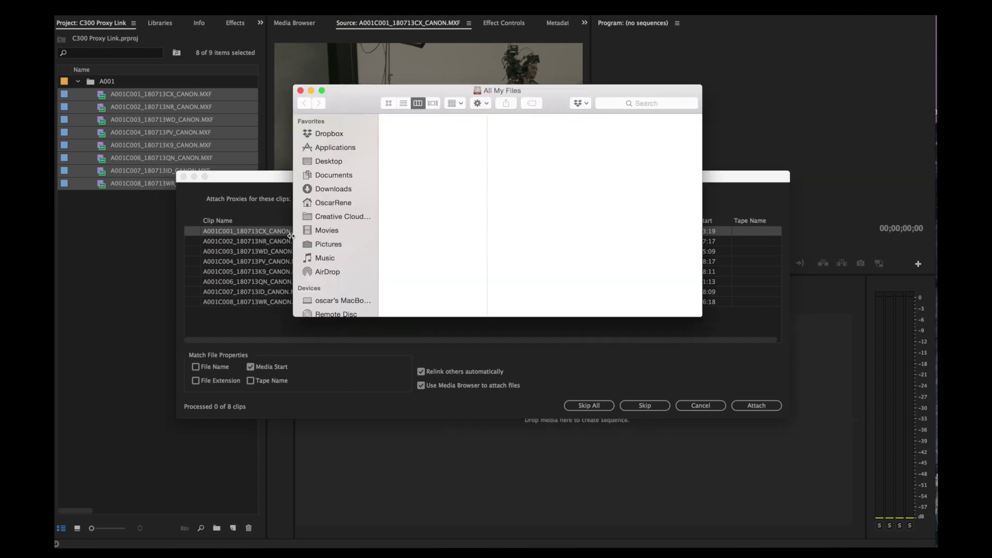
scroll(582, 165, "down", 3)
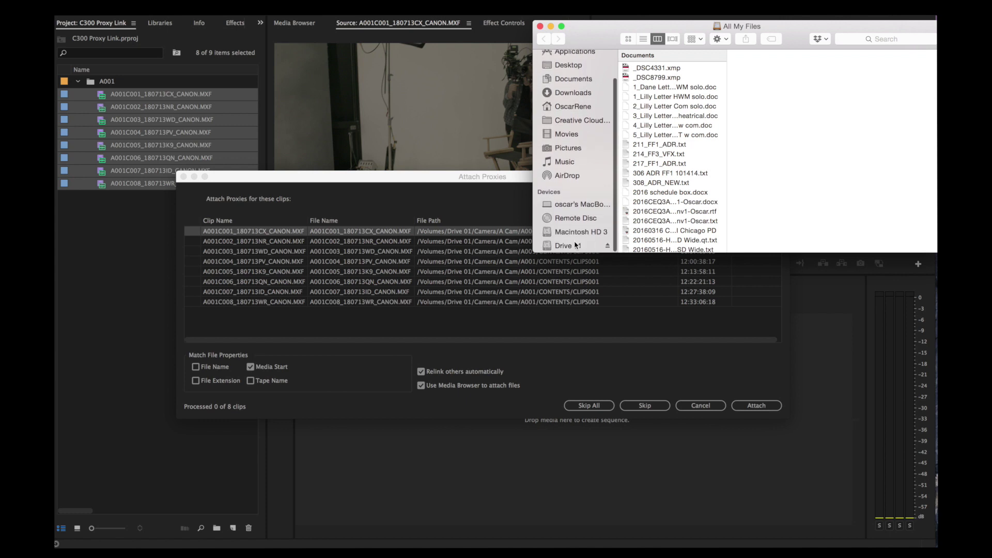
left_click(569, 246)
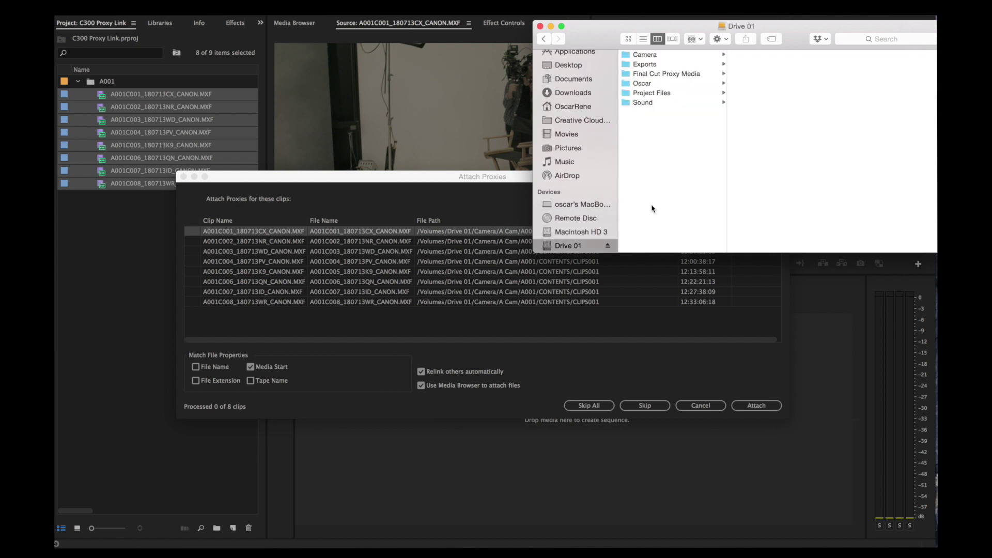
left_click(644, 55)
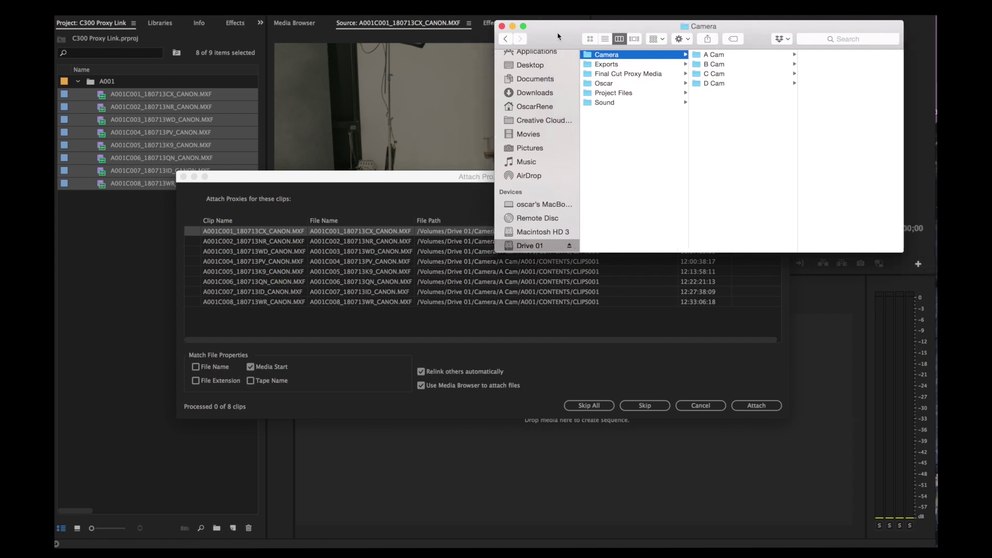
left_click(694, 56)
left_click(803, 75)
left_click(804, 55)
left_click(802, 59)
left_click(780, 146)
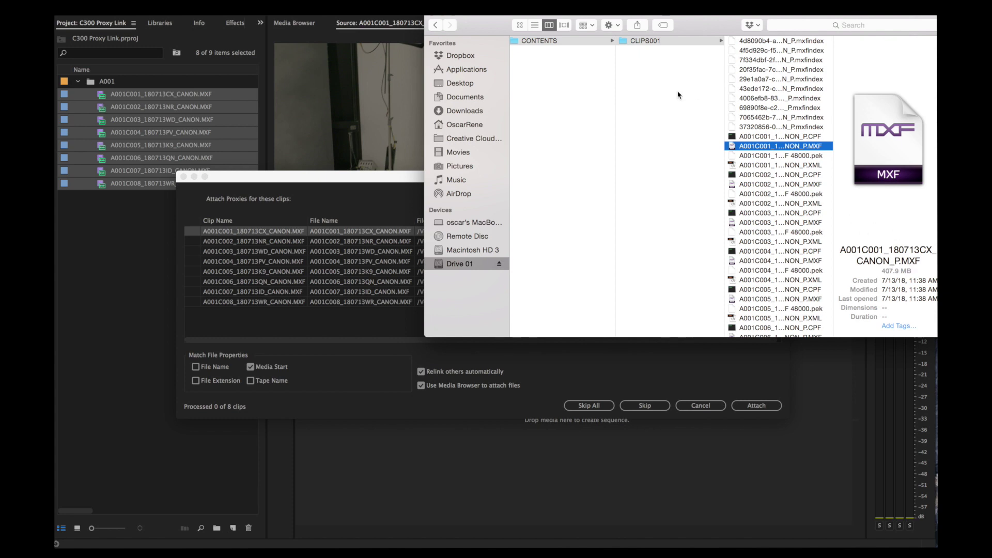
left_click(431, 15)
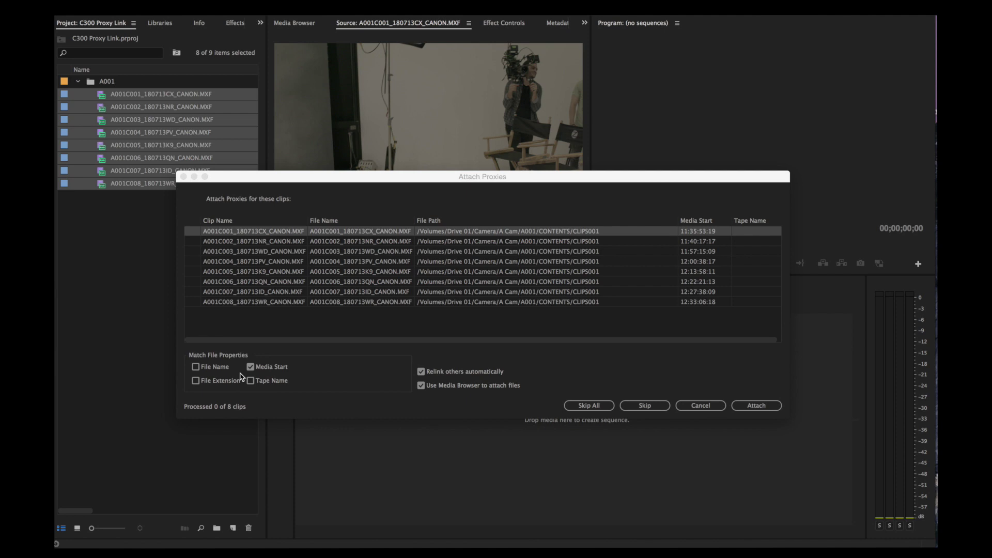
Attach proxy A001C001_180713CX_CANON_P.MXF from Drive 01/Camera/A Cam/Proxy/CONTENTS/CLIPS001, with the remaining clips relinked automatically
left_click(427, 397)
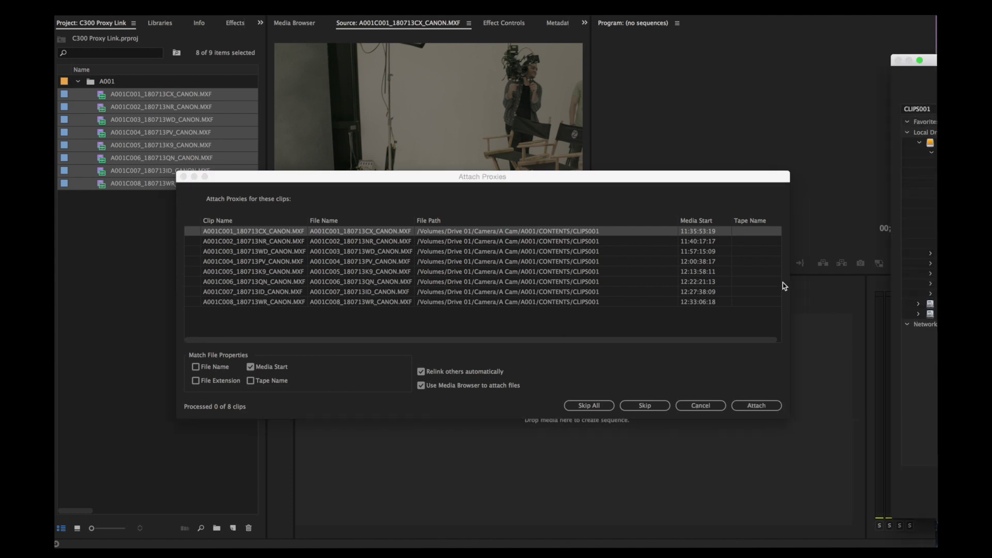
left_click_drag(925, 60, 133, 64)
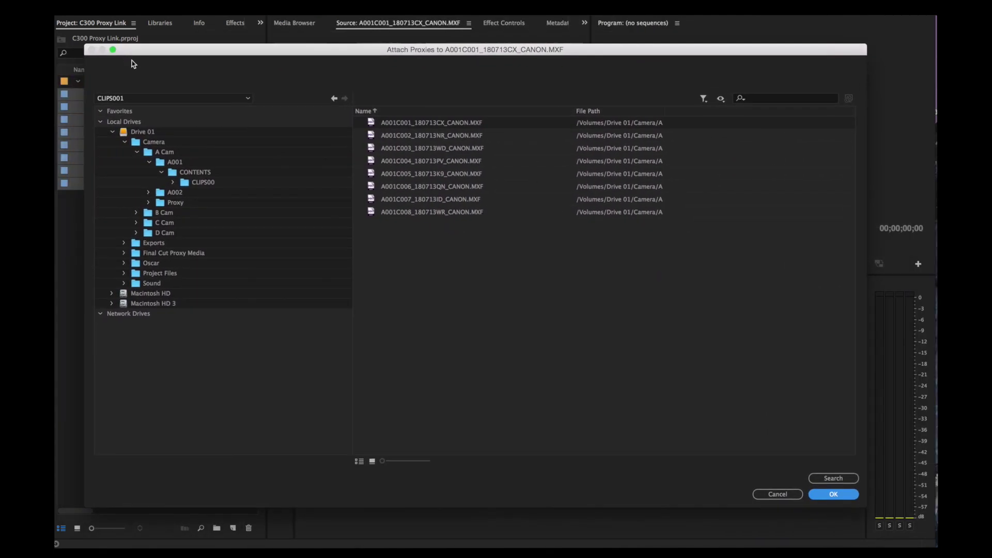
left_click(171, 204)
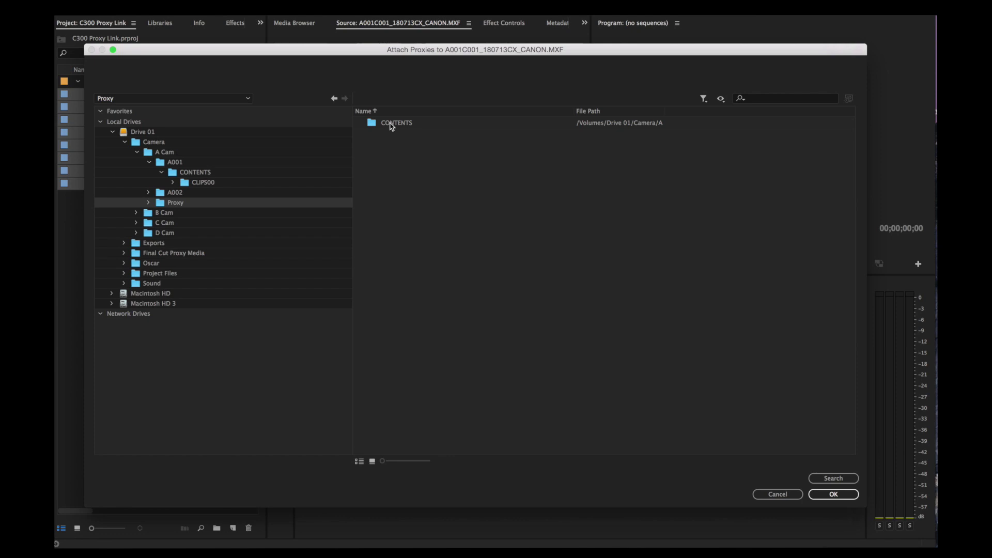
double_click(392, 124)
double_click(391, 124)
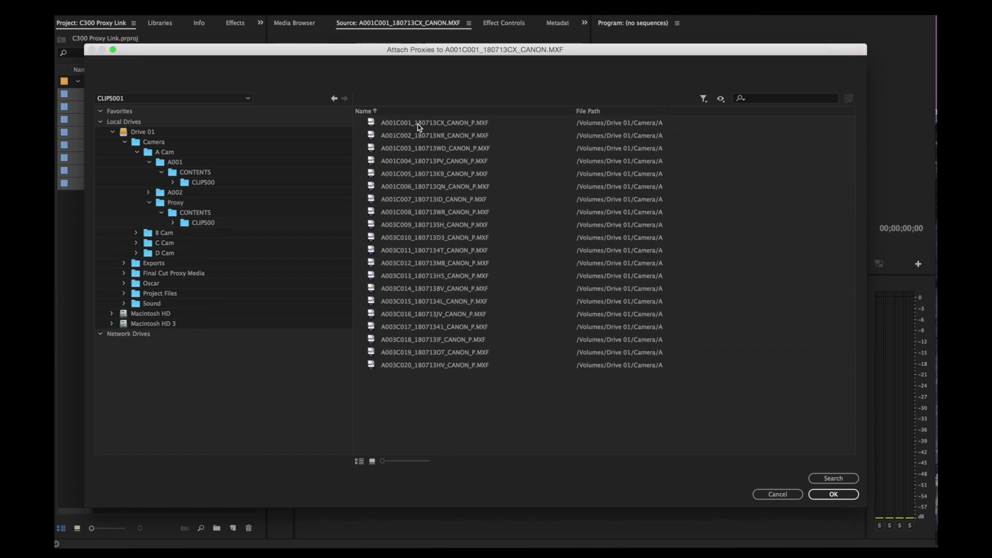
mouse_move(396, 54)
left_mouse_down()
mouse_move(585, 96)
mouse_move(652, 173)
mouse_move(656, 194)
mouse_move(552, 151)
mouse_move(407, 44)
mouse_move(411, 68)
left_mouse_up()
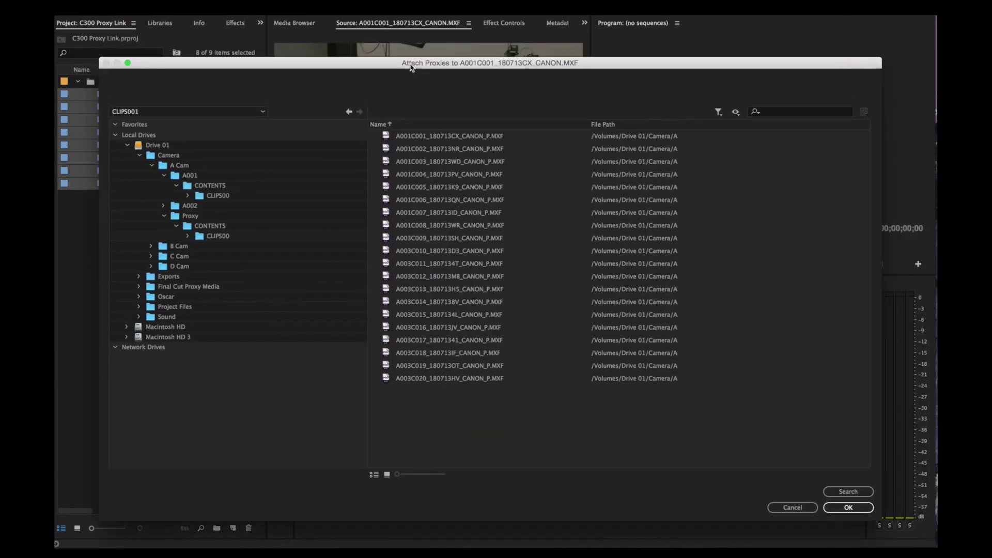
left_click(436, 137)
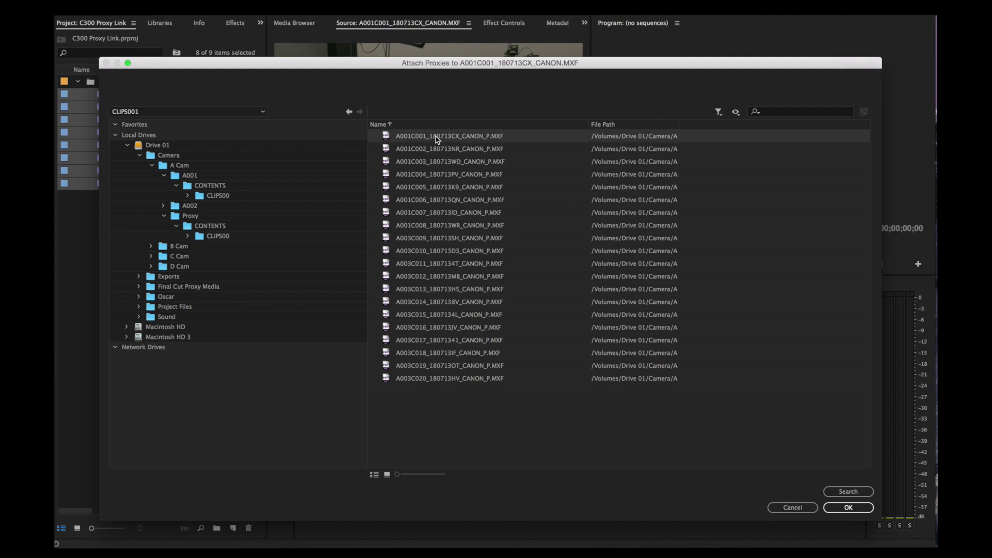
left_click(834, 509)
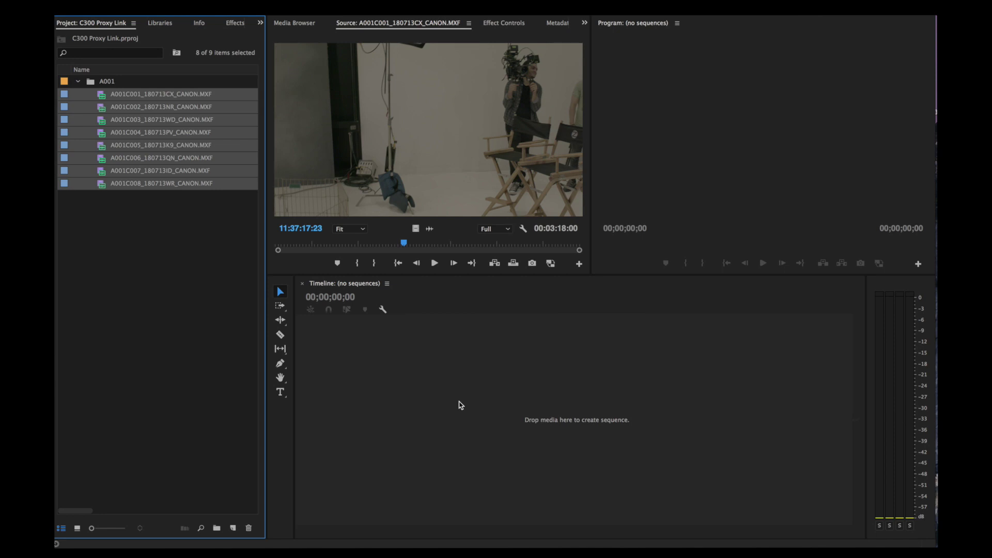
Open the A001 bin in its own window and enlarge it to show more metadata columns
left_click(213, 329)
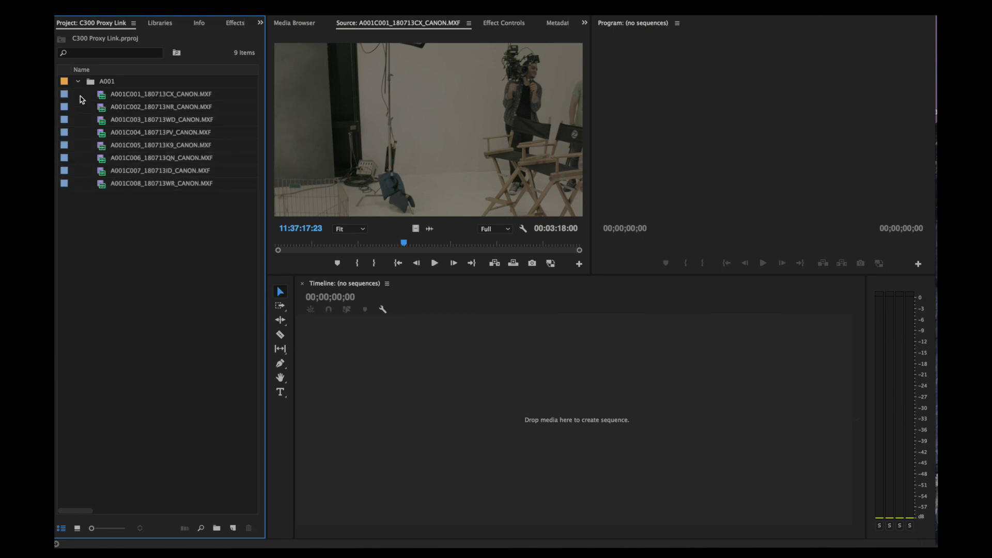
left_click(91, 86)
left_click(126, 253)
double_click(91, 84)
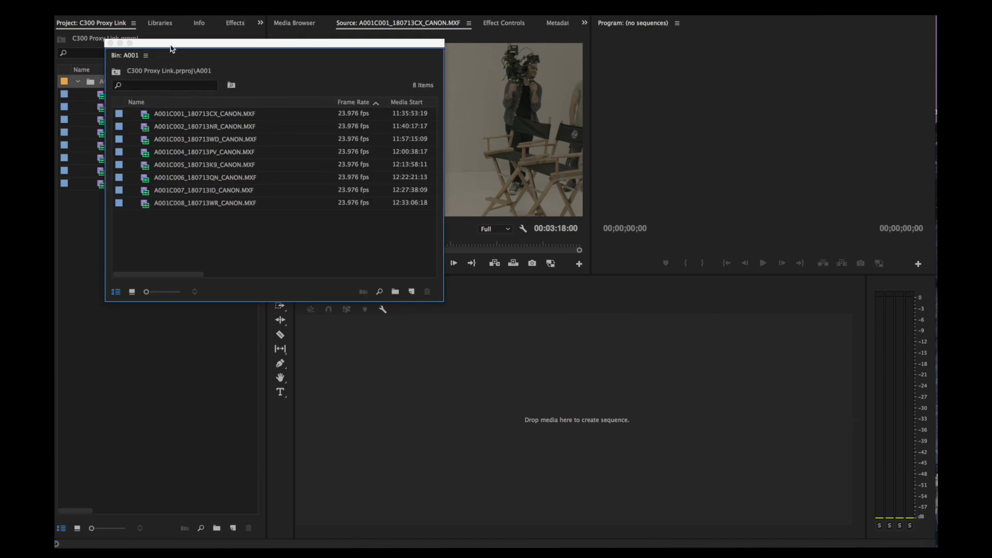
left_click_drag(172, 47, 149, 54)
left_click_drag(419, 307, 709, 332)
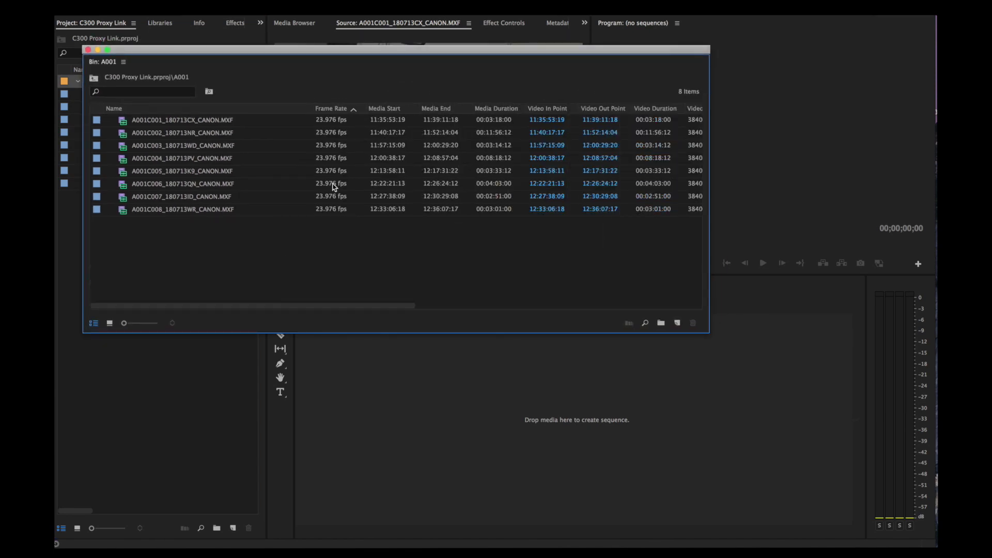
Find the Proxy property in the bin's Metadata Display settings and enable it as a column
right_click(381, 111)
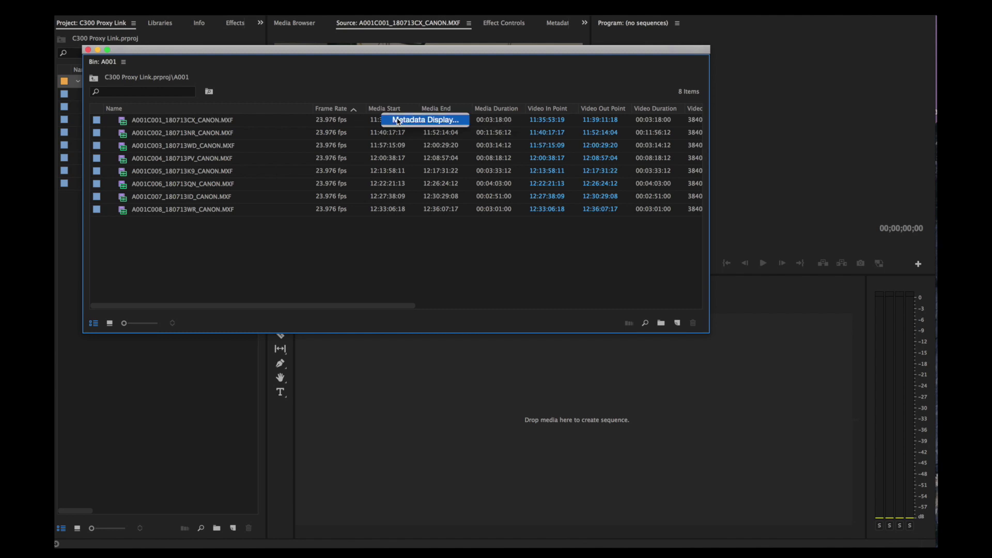
left_click(398, 121)
scroll(117, 172, "down", 5)
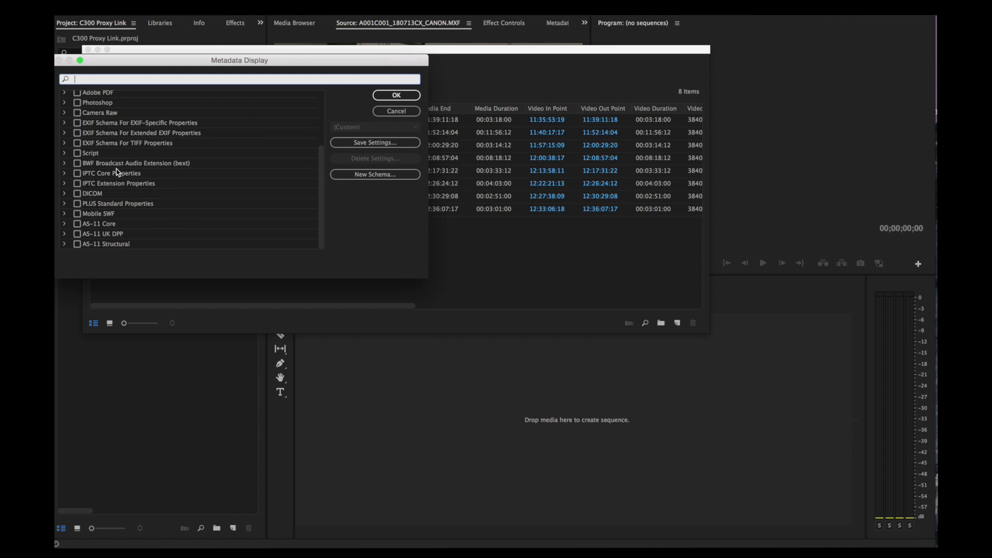
scroll(117, 172, "up", 5)
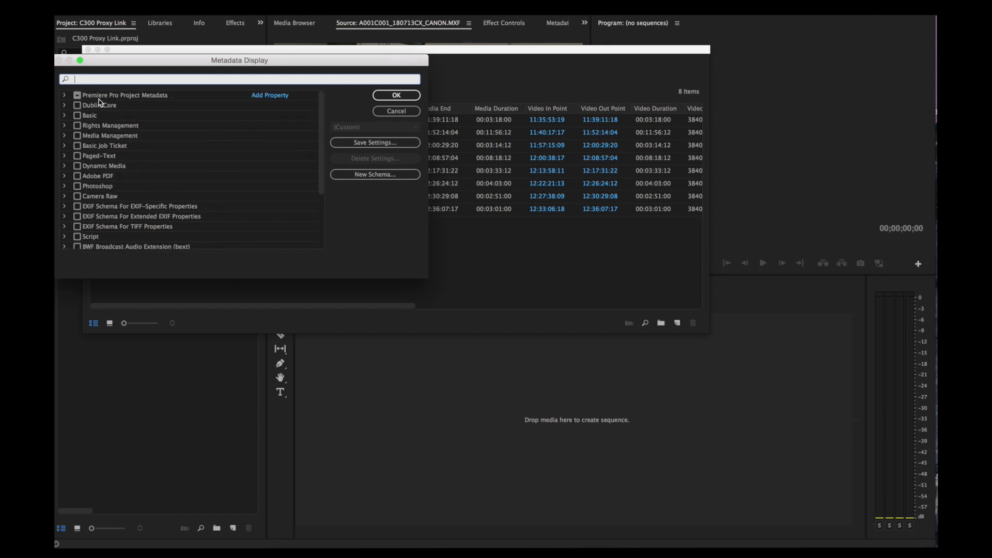
type("proxy")
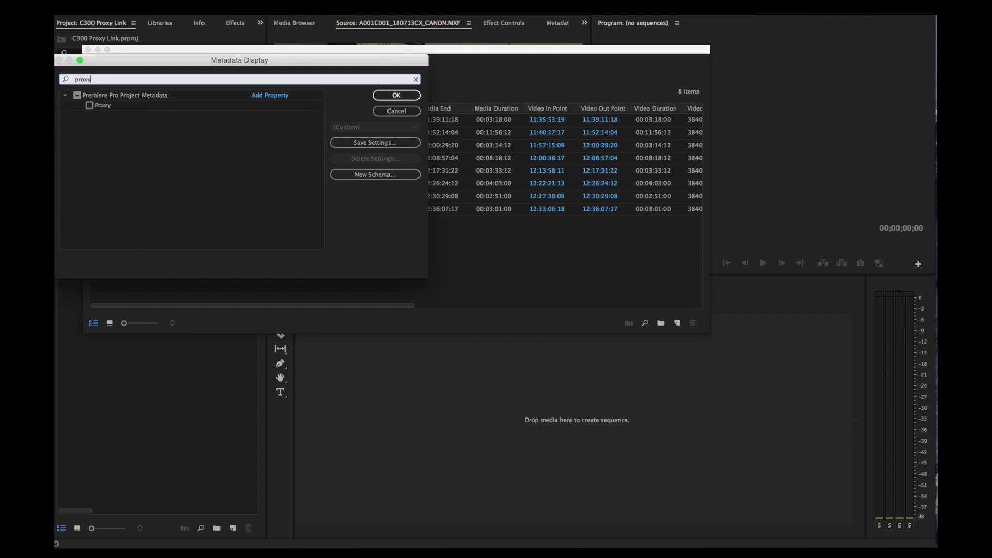
left_click(90, 106)
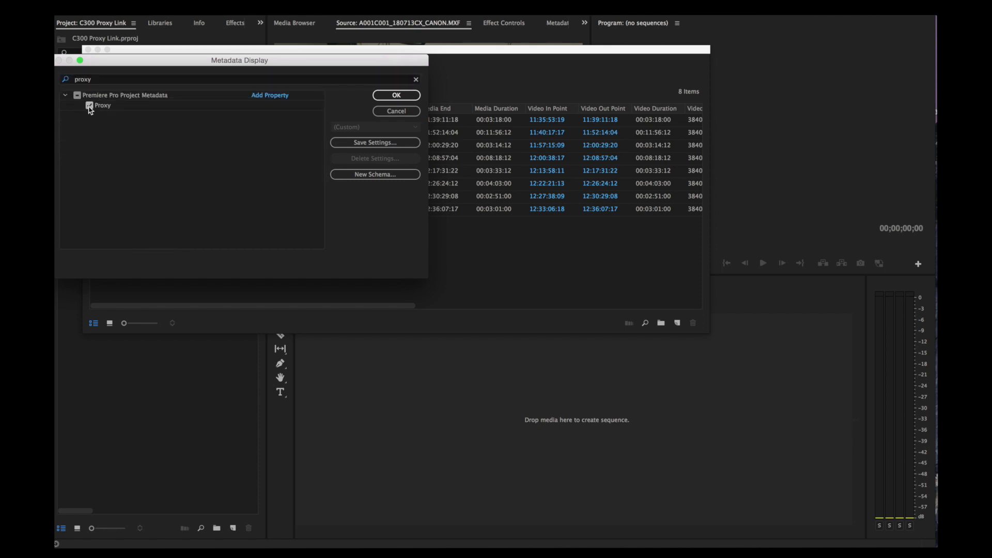
left_click(385, 96)
Check the clips' attachment status in the Proxy column and close the A001 bin window
left_click_drag(311, 306, 644, 301)
left_click(664, 120)
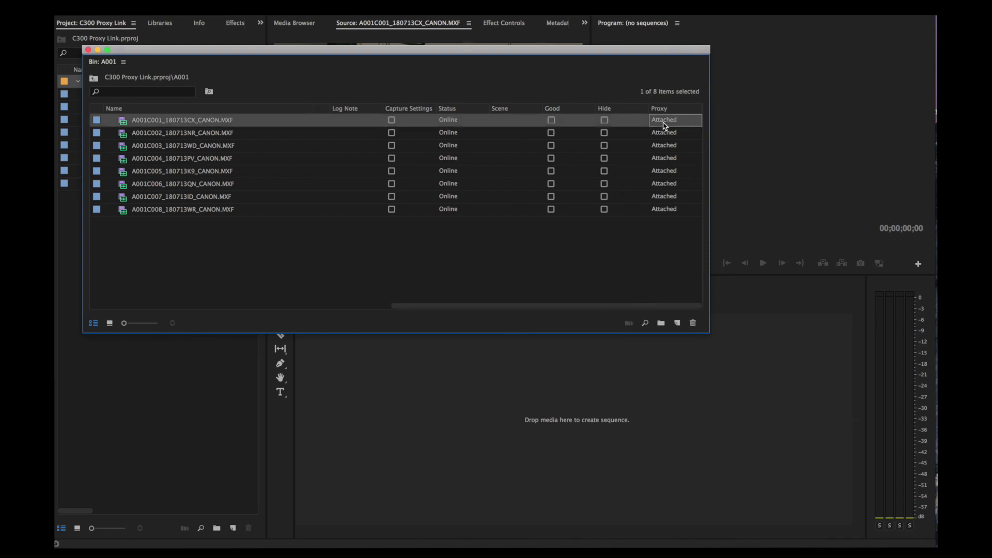
left_click(88, 50)
Scrub the loaded clip, open A001C005_180713K9_CANON.MXF in the Source monitor, and preview its original media by playing and scrubbing
left_click_drag(331, 244, 499, 243)
double_click(106, 145)
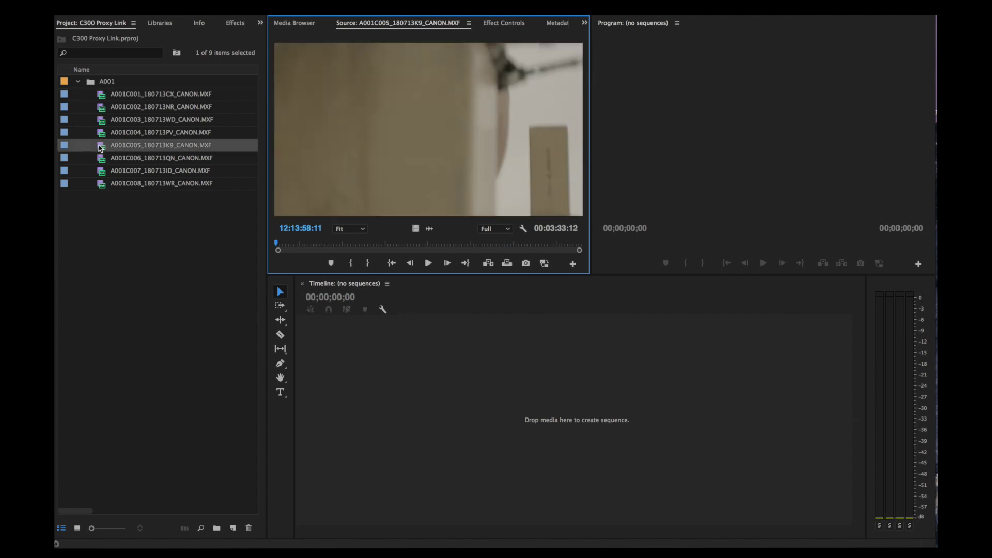
left_click(368, 244)
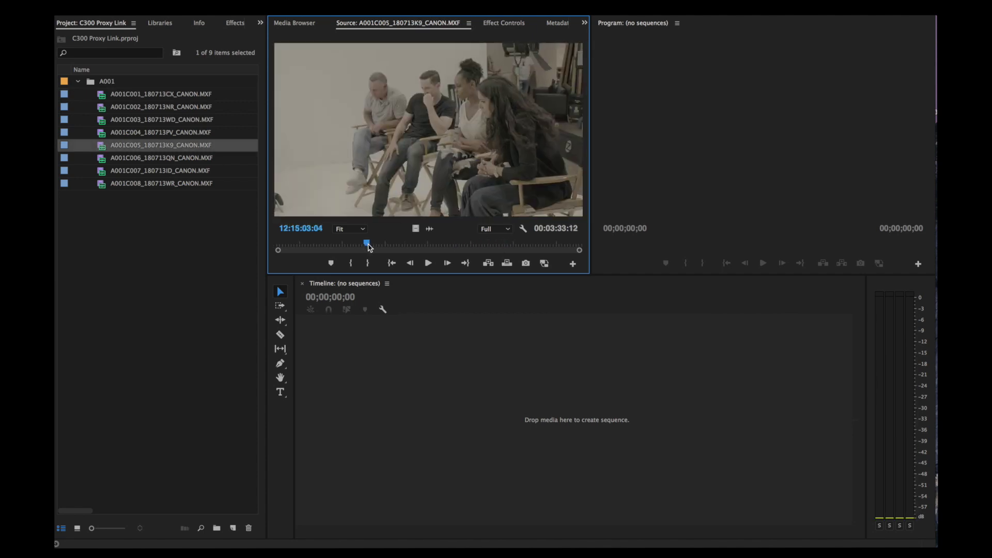
left_click(428, 263)
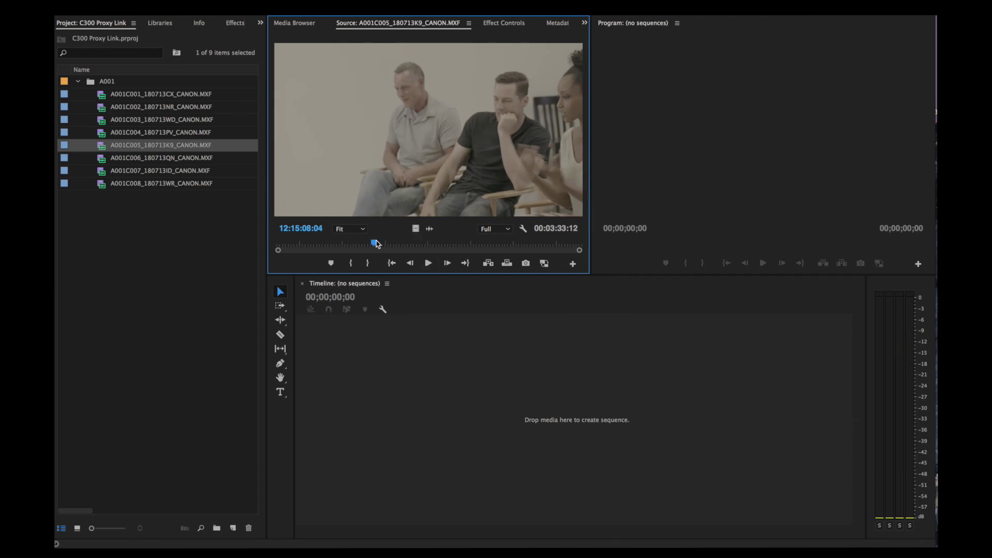
left_click_drag(375, 245, 365, 245)
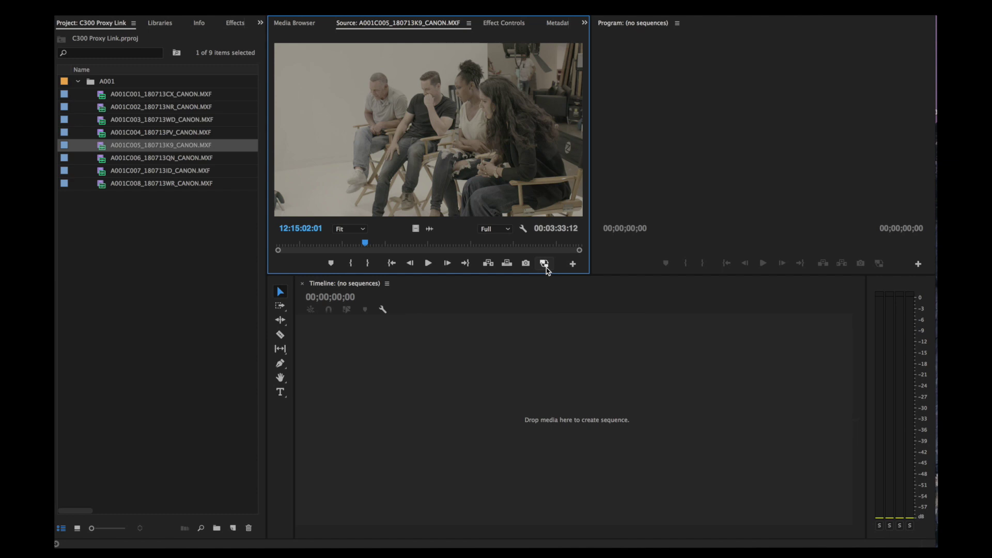
Toggle proxies on in the Source monitor and play A001C005_180713K9_CANON.MXF to compare it with the original
left_click(544, 264)
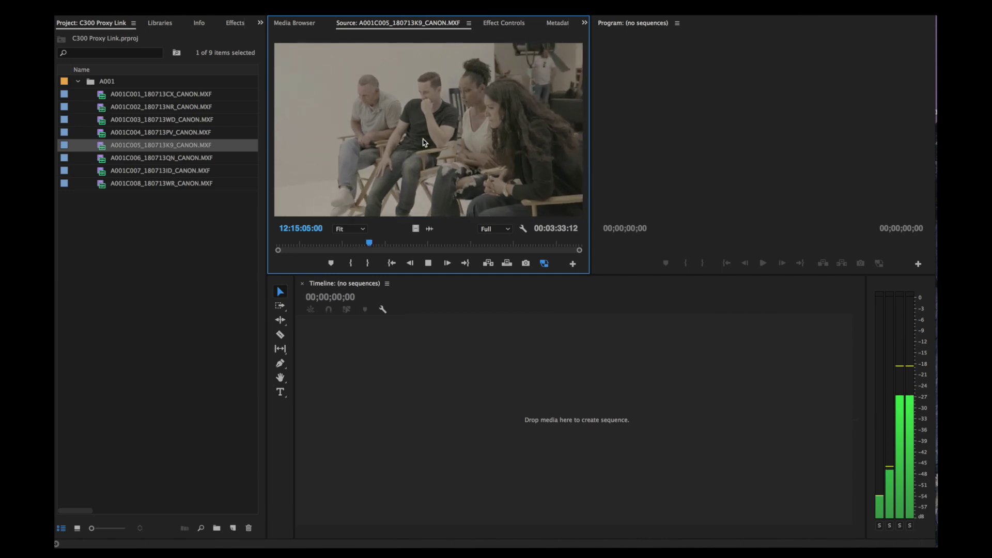
key("space")
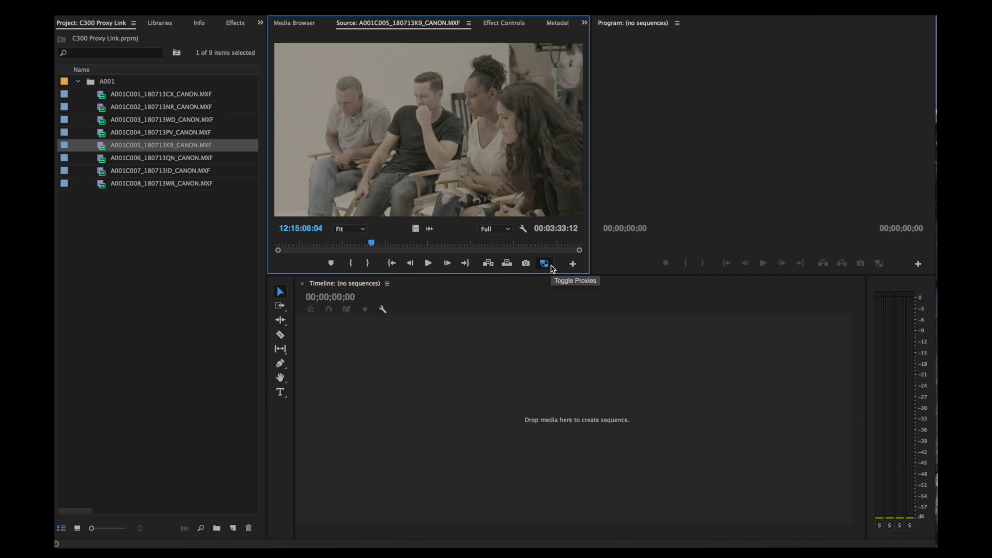
Review the Toggle Proxies button in the Source monitor's Button Editor, accept the layout, and scrub through the clip with proxies on
left_click(572, 263)
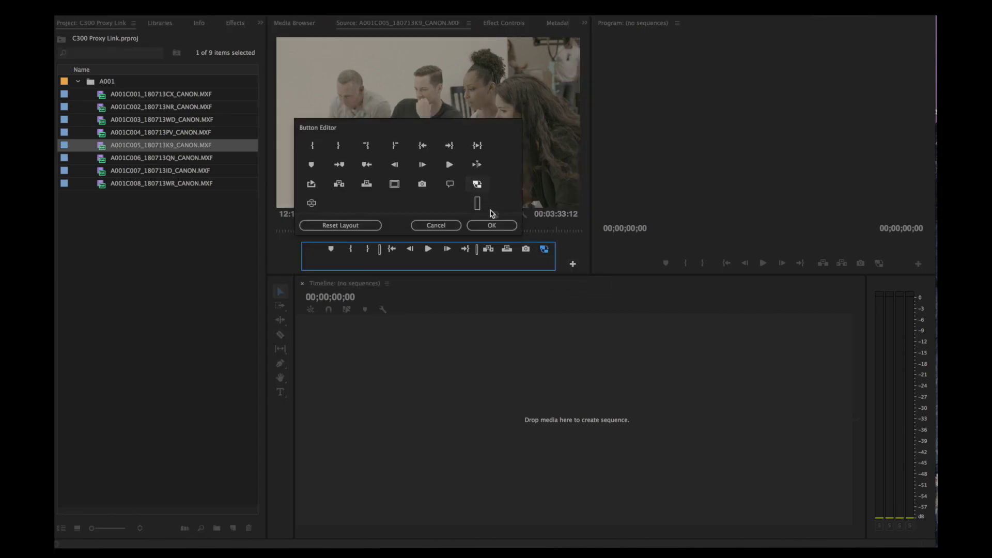
left_click(526, 258)
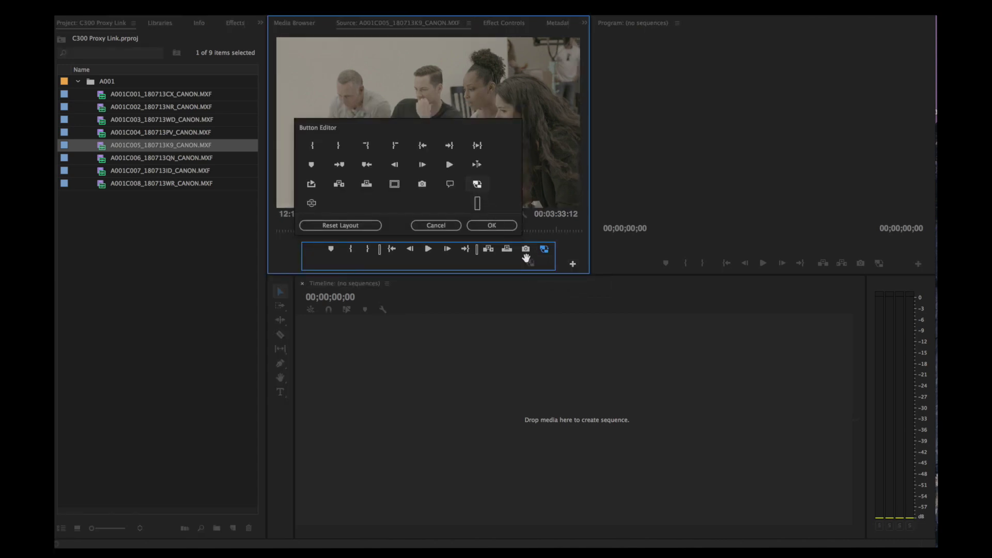
left_click(491, 225)
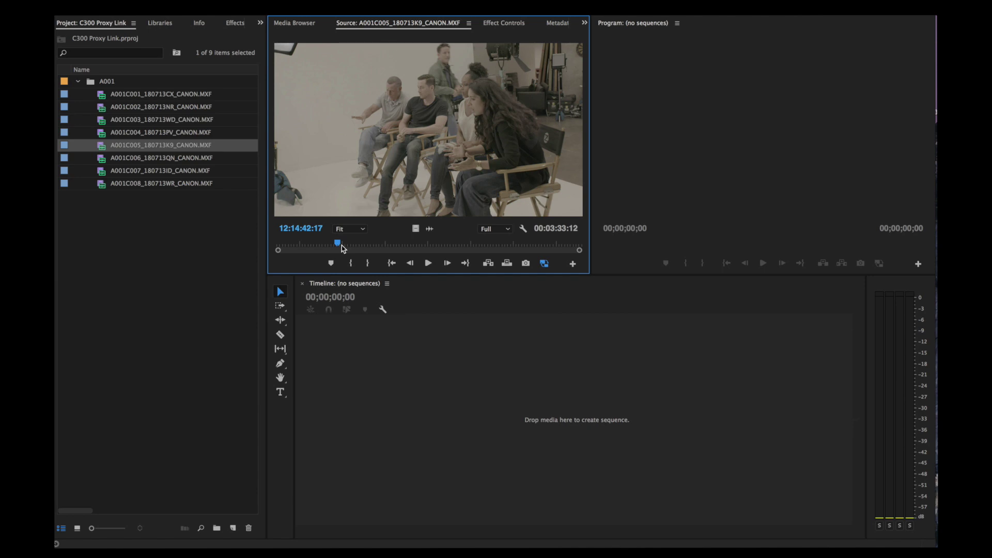
left_click_drag(341, 249, 420, 250)
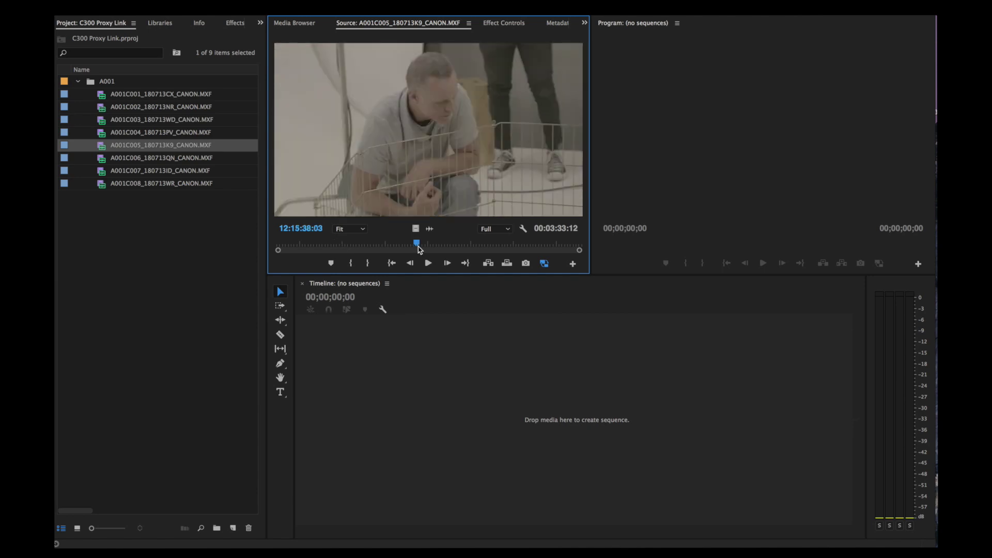